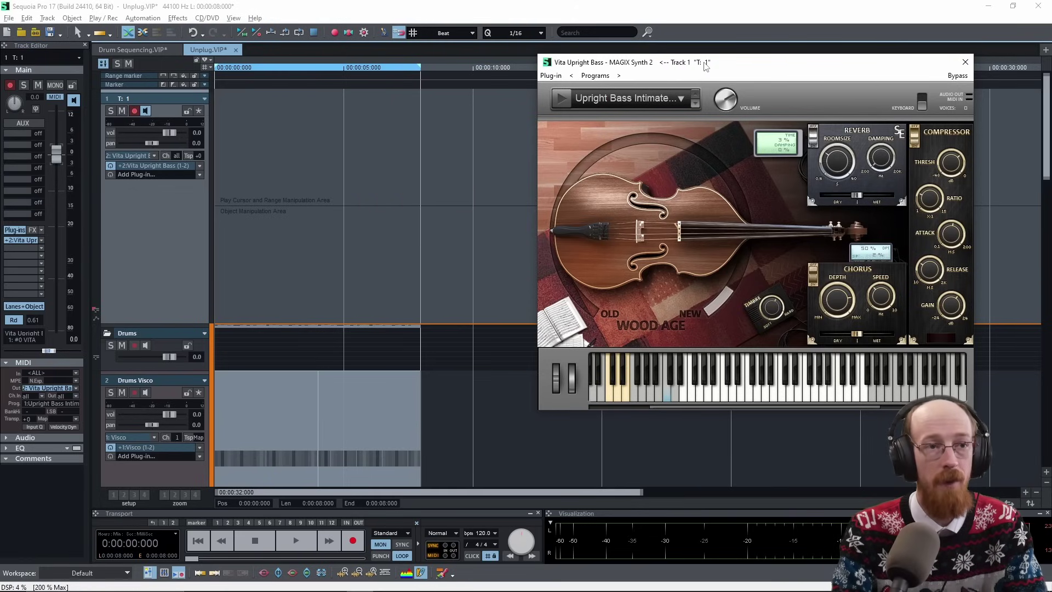
left_click_drag(705, 66, 707, 65)
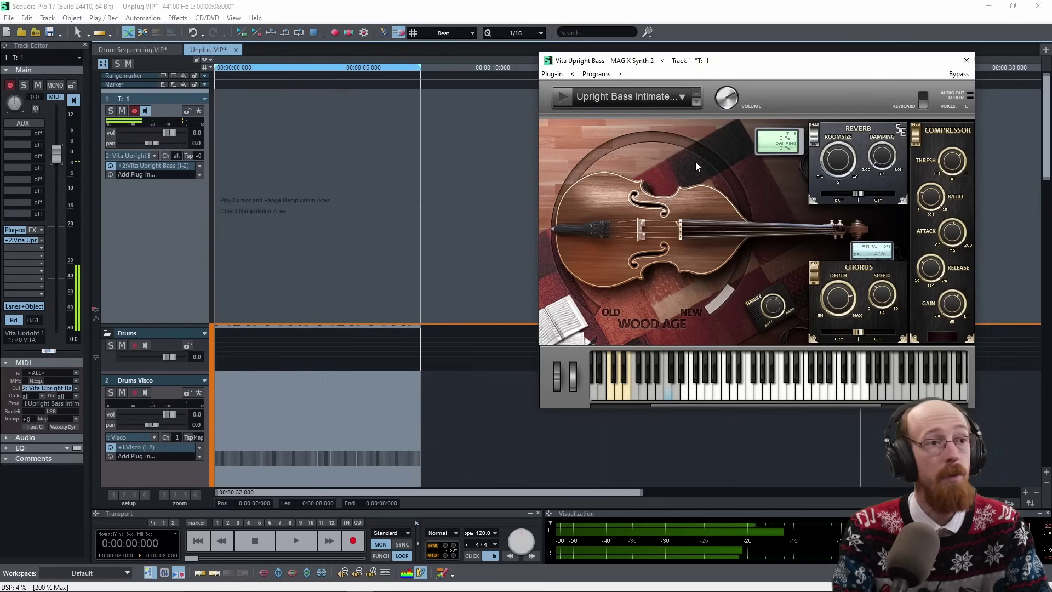
key("space")
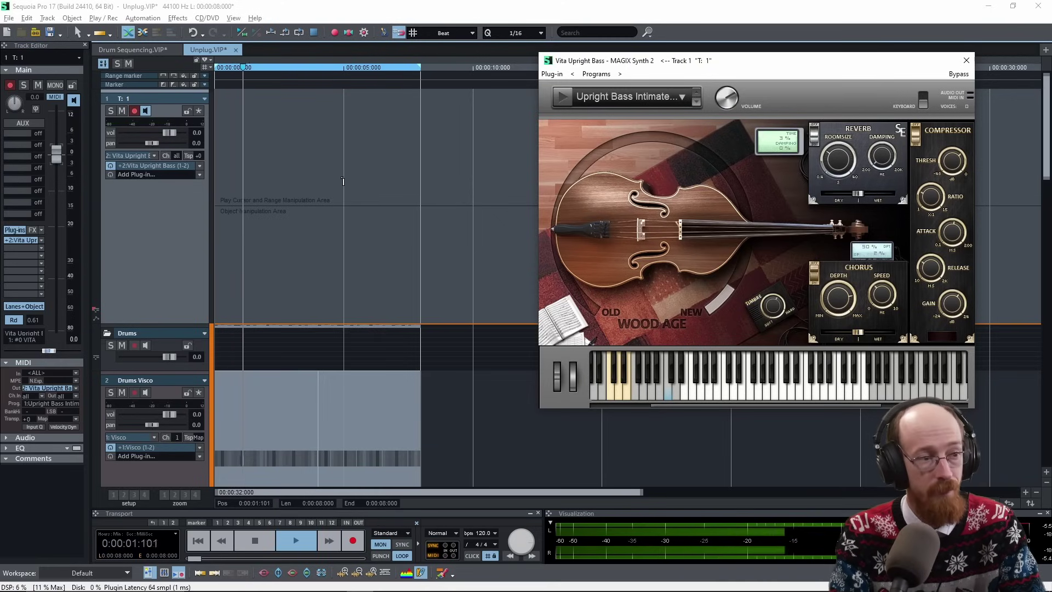
key("space")
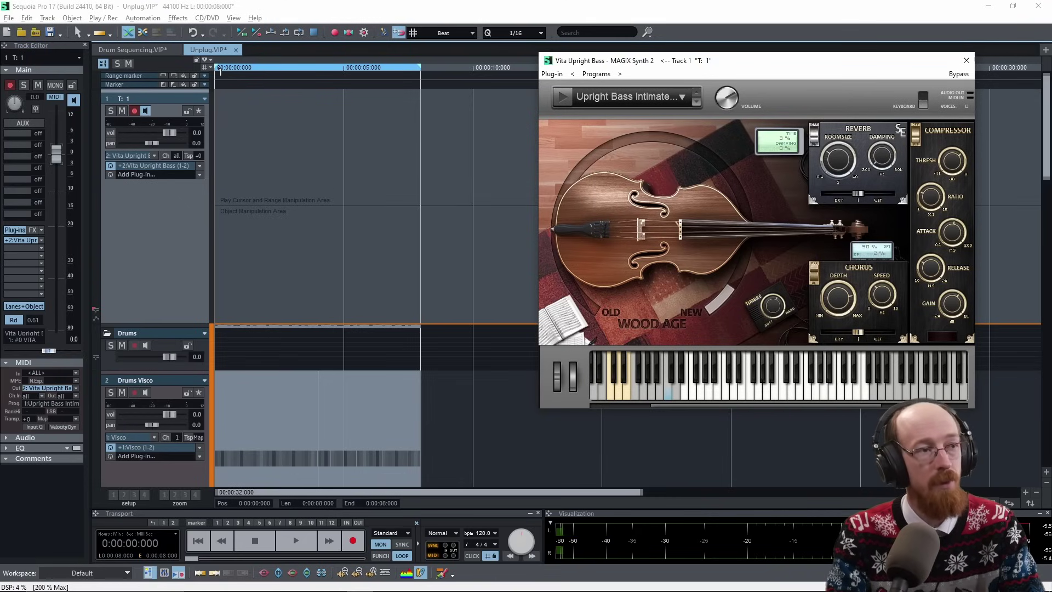
Set a 0–8 s loop range in the timeline ruler and preview it.
left_click_drag(221, 74, 428, 76)
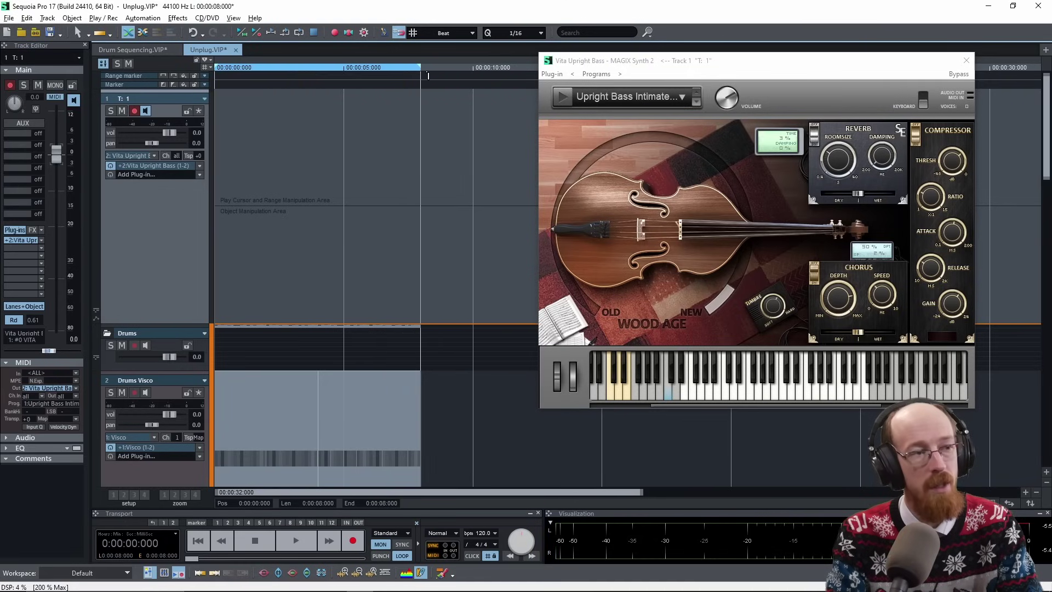
left_click(285, 33)
left_click(284, 34)
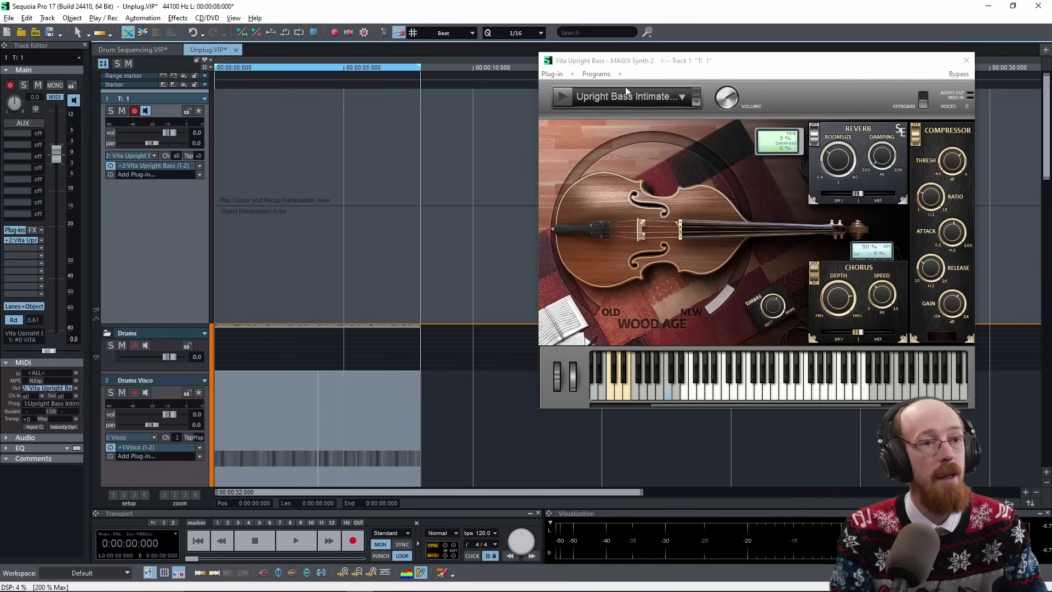
Record several upright bass passes over the 0–8 s loop on Track 1 and keep the takes.
left_click(333, 33)
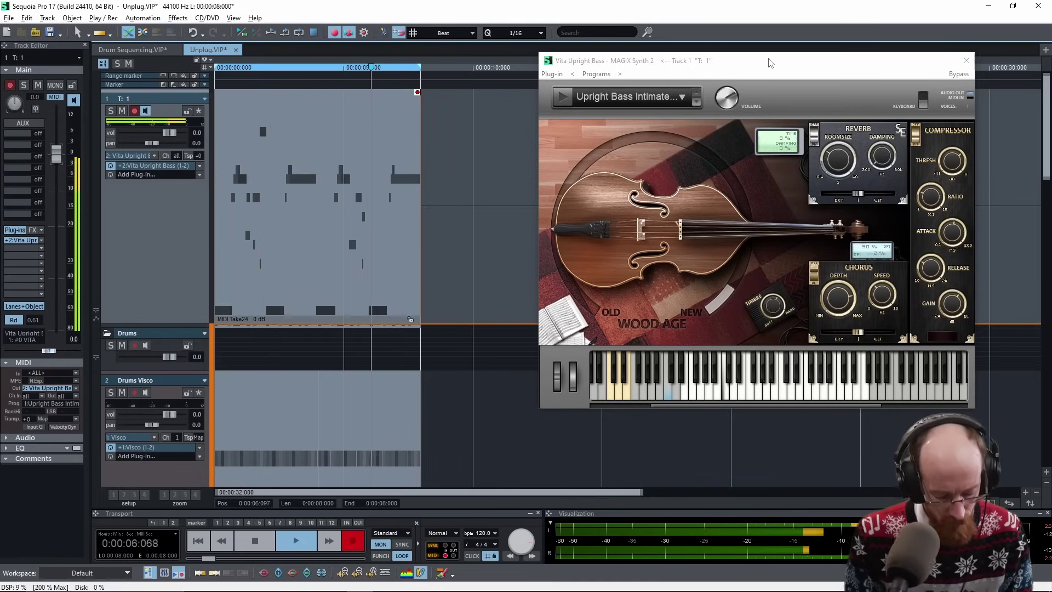
key("space")
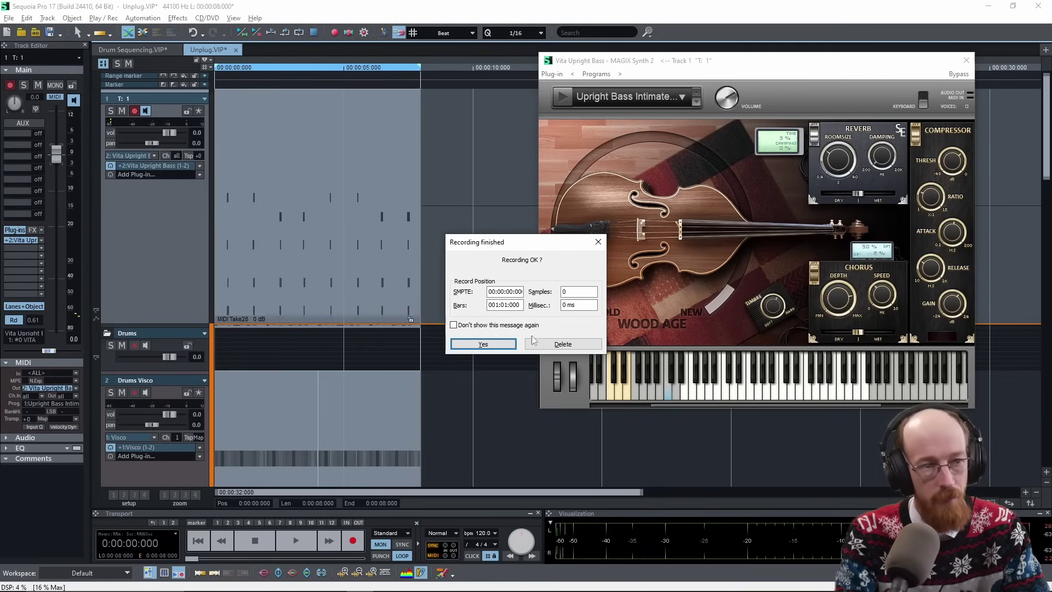
left_click(482, 345)
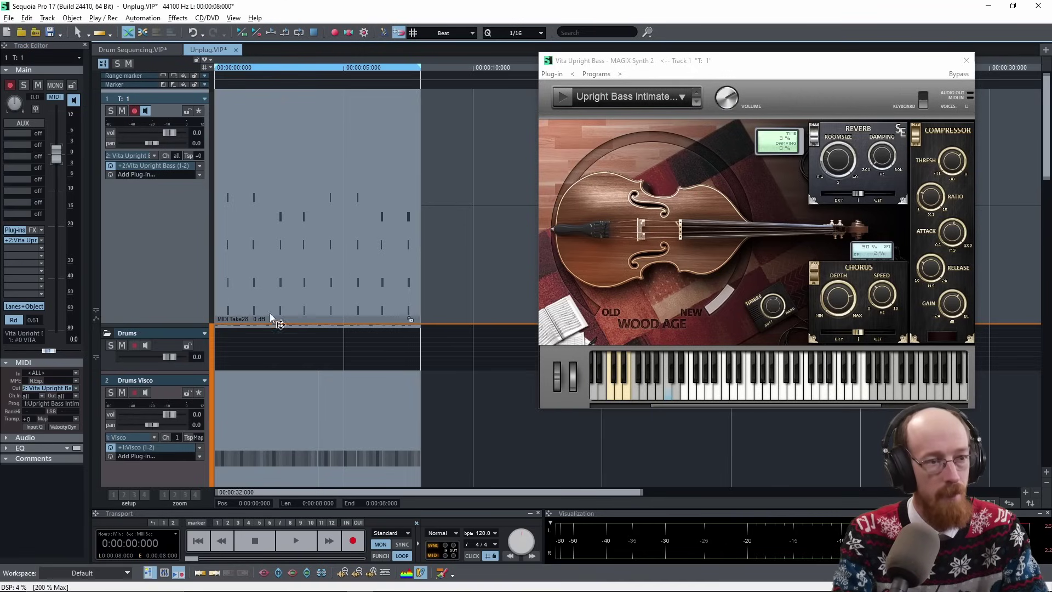
Reveal the take lanes, then comp the opening from Take23 and the next section from Take24.
left_click(96, 311)
scroll(307, 264, "down", 3)
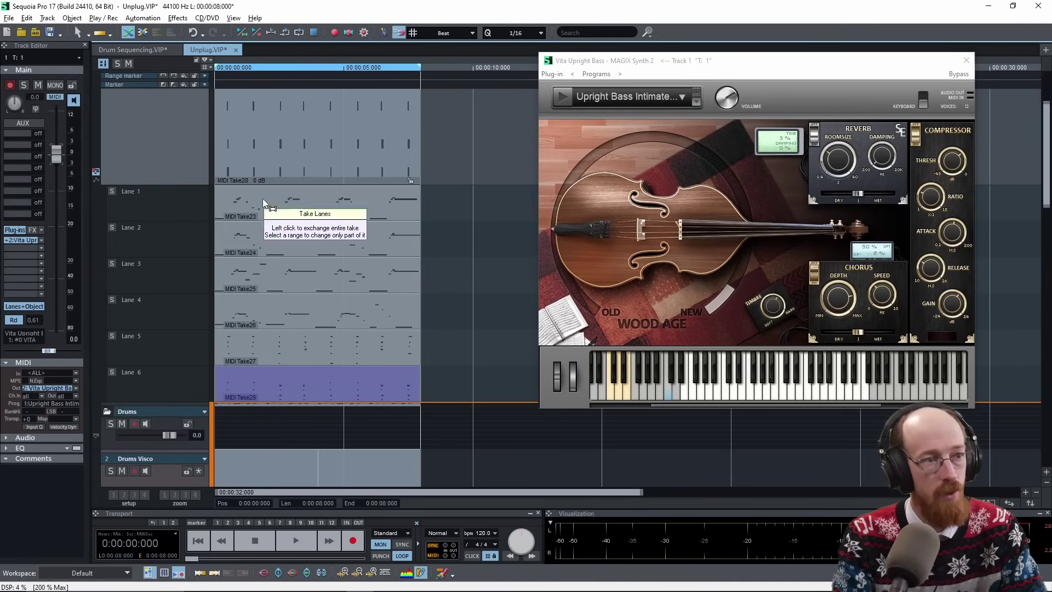
left_click_drag(262, 199, 243, 200)
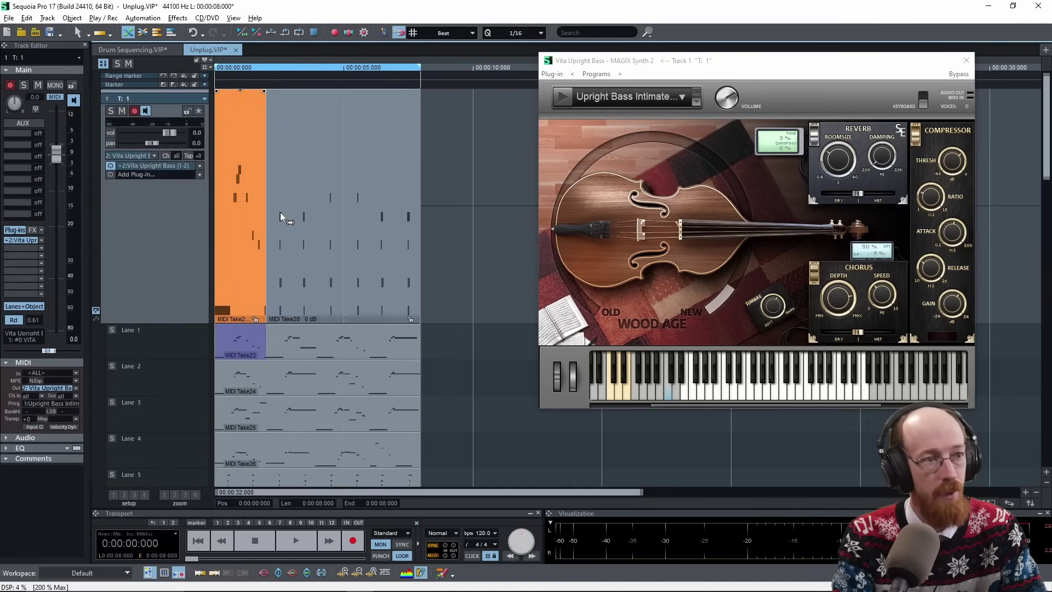
scroll(242, 209, "down", 3)
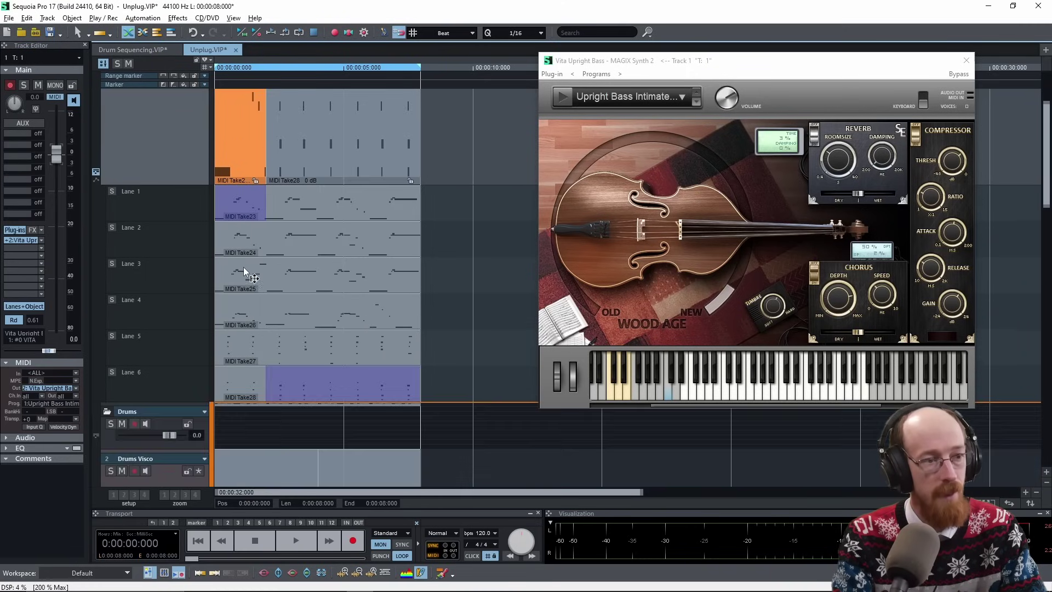
left_click_drag(270, 242, 317, 242)
scroll(290, 200, "up", 3)
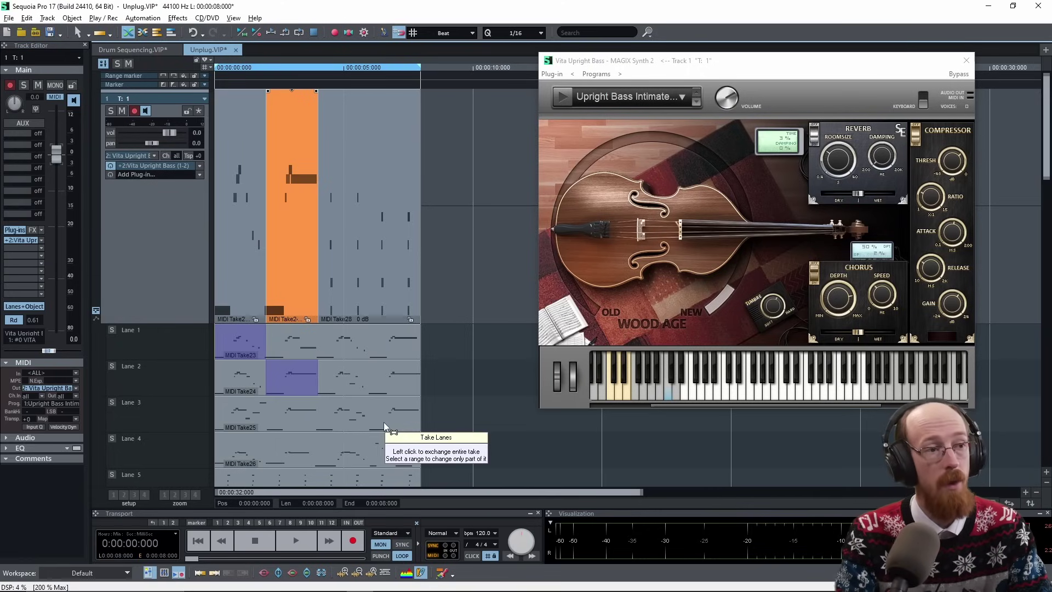
Audition the comp, use Take23 for the third and final sections, and replay from about 4 s.
key("space")
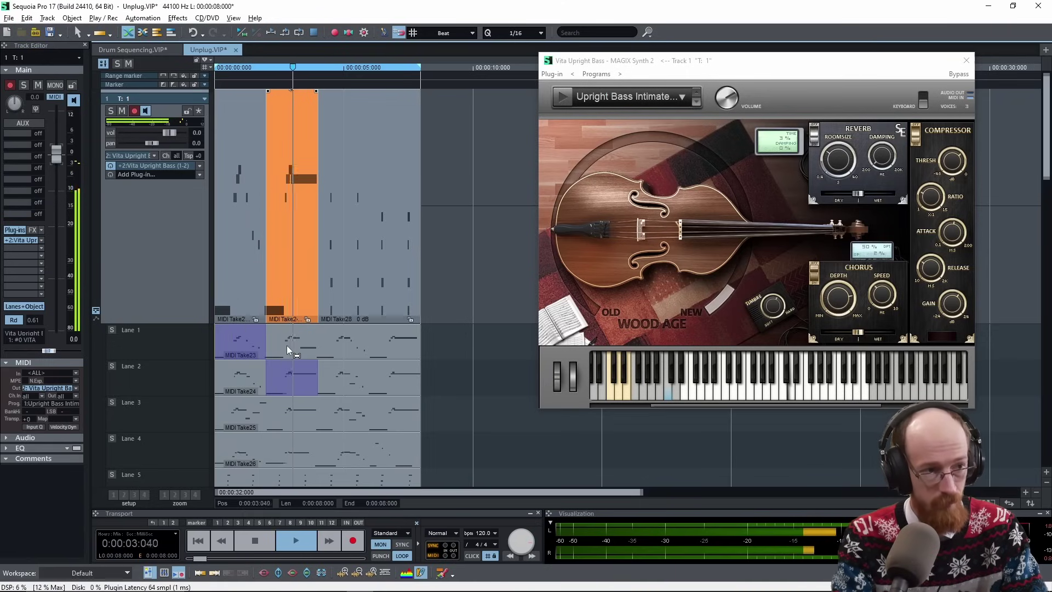
key("space")
left_click(324, 351)
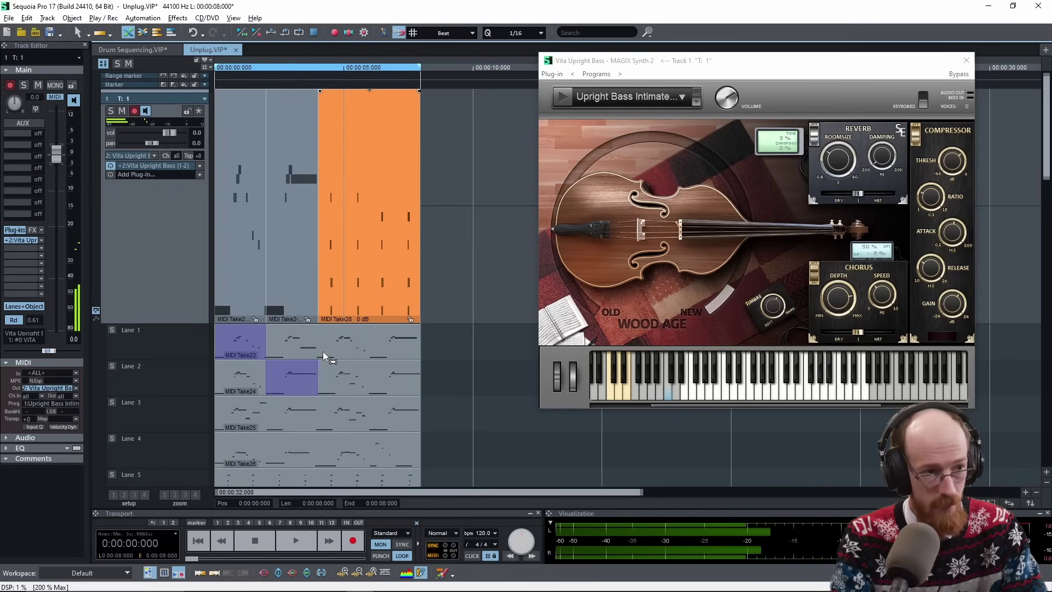
left_click(414, 355)
left_click(318, 74)
key("space")
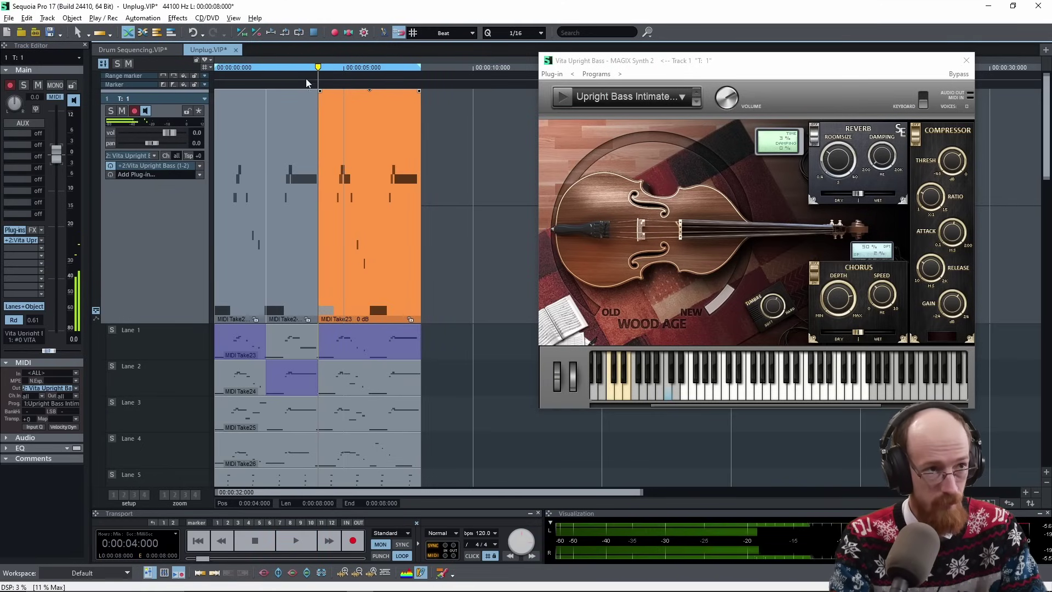
key("space")
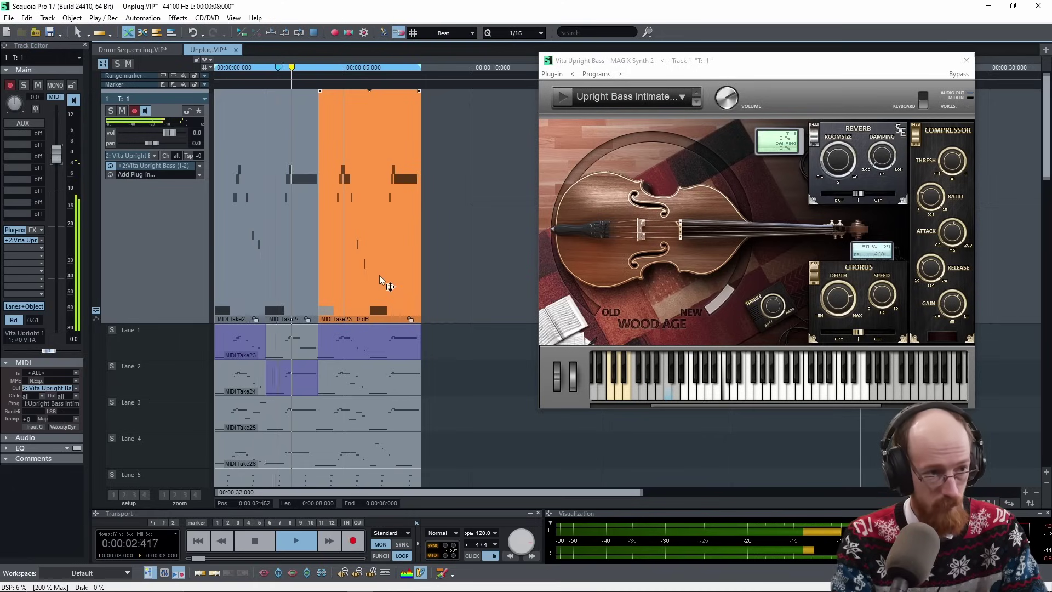
key("space")
Swap the section before the cut to Take24 and play the comp from the start.
left_click(263, 373)
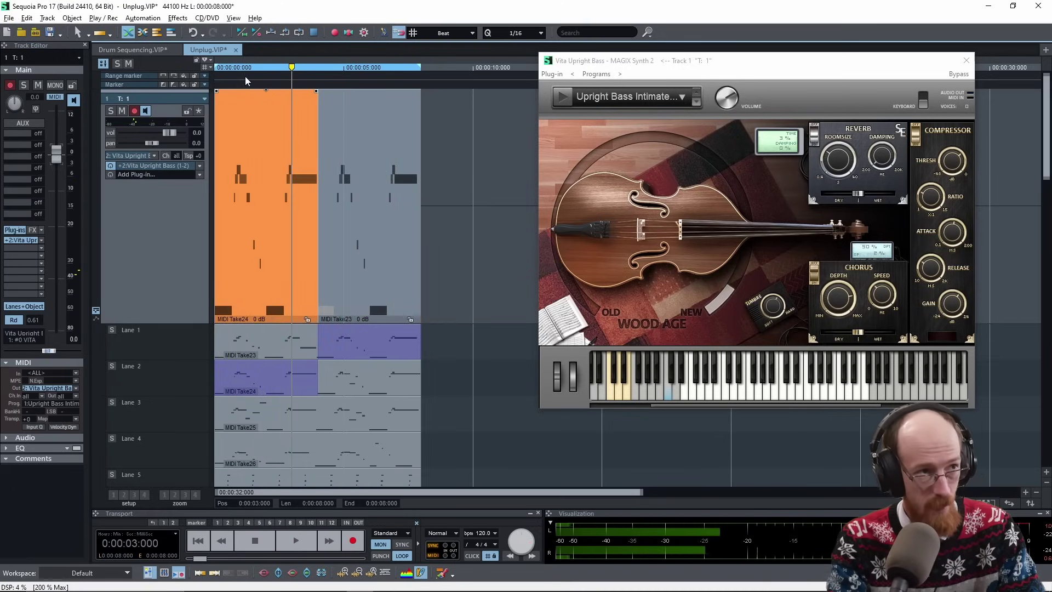
left_click(217, 67)
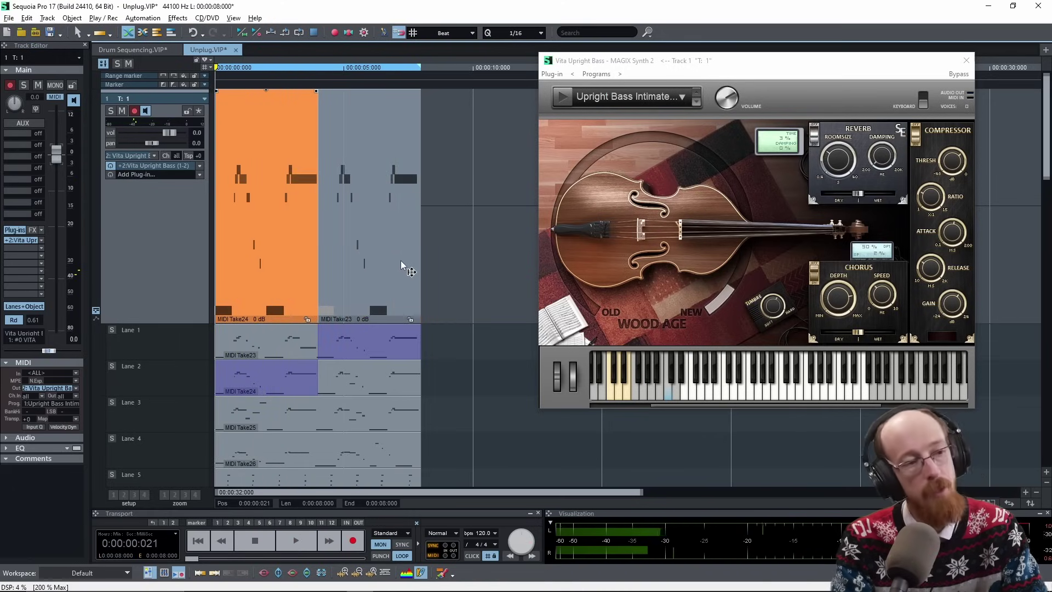
key("space")
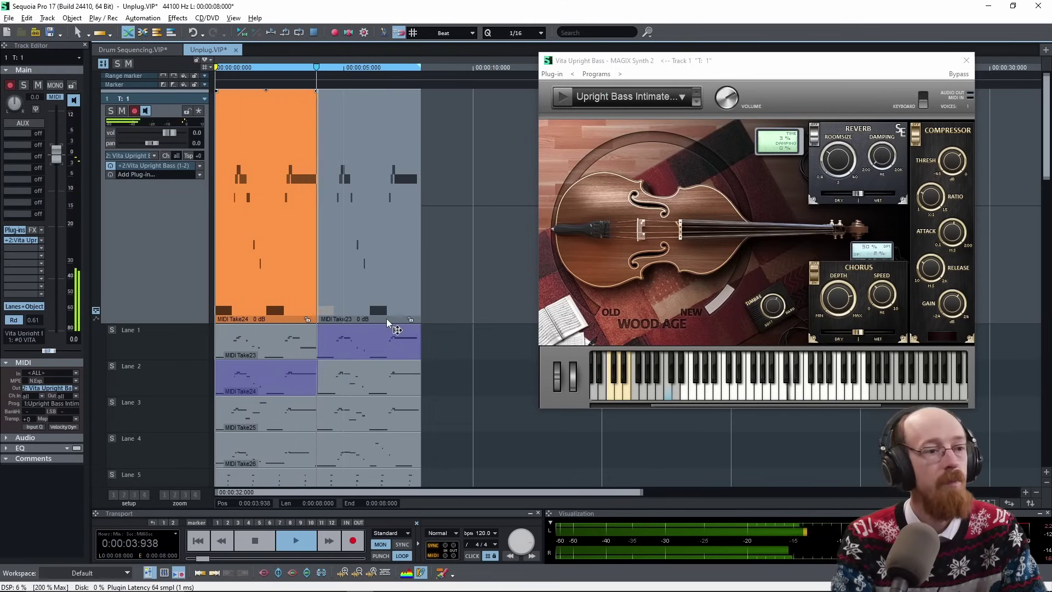
key("space")
Nudge the Take24/Take23 cut slightly earlier and audition the Take23 second half.
left_click_drag(316, 352, 316, 355)
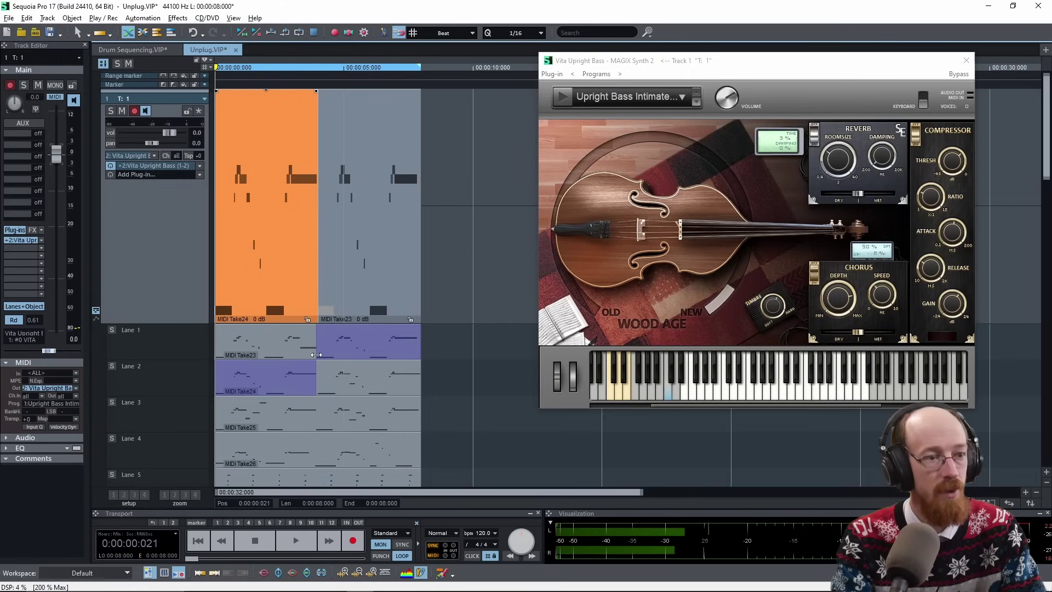
left_click(356, 370)
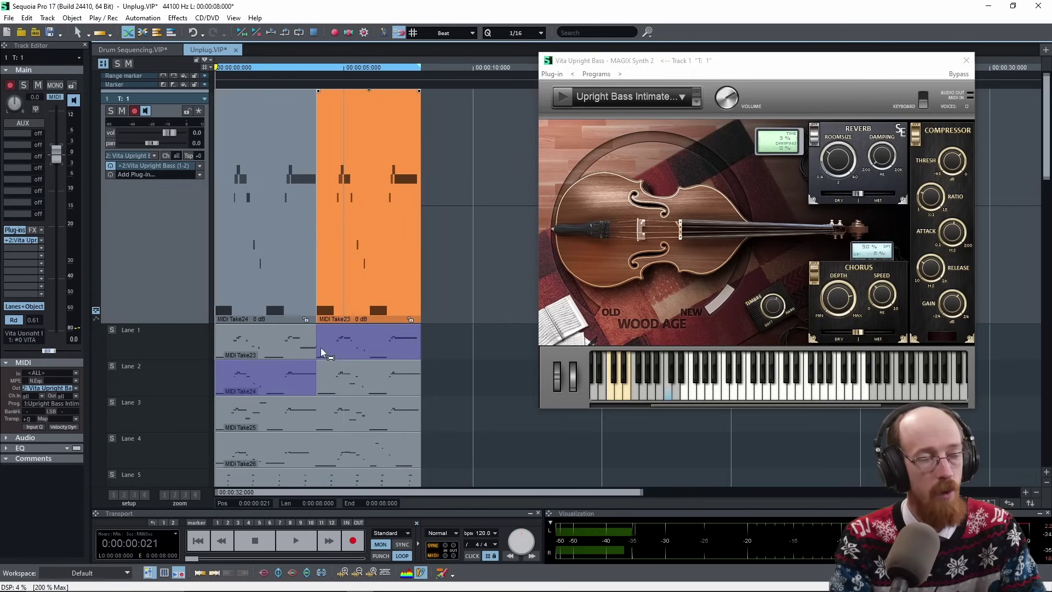
key("space")
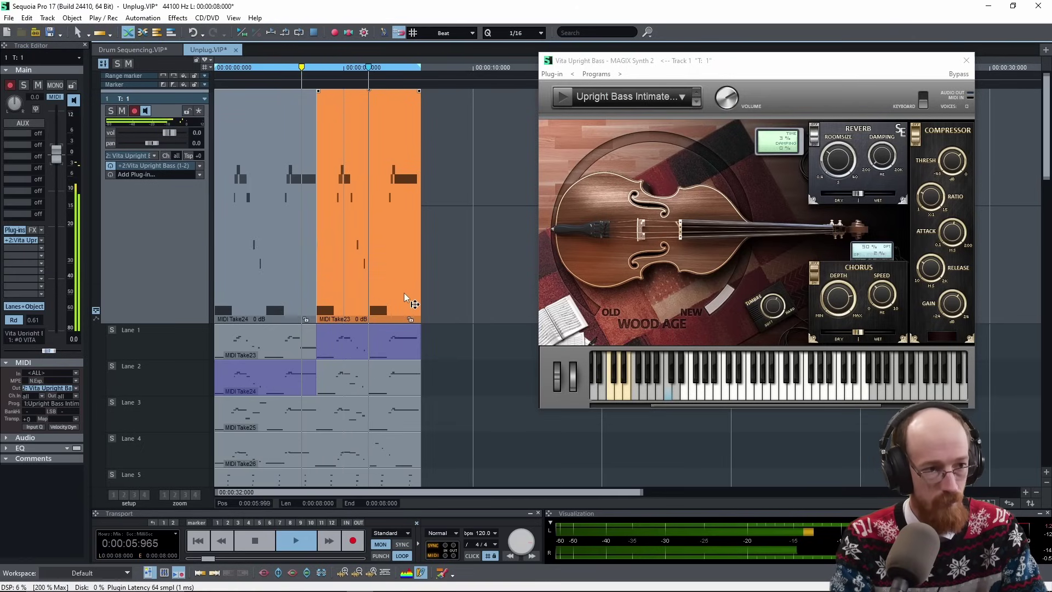
key("space")
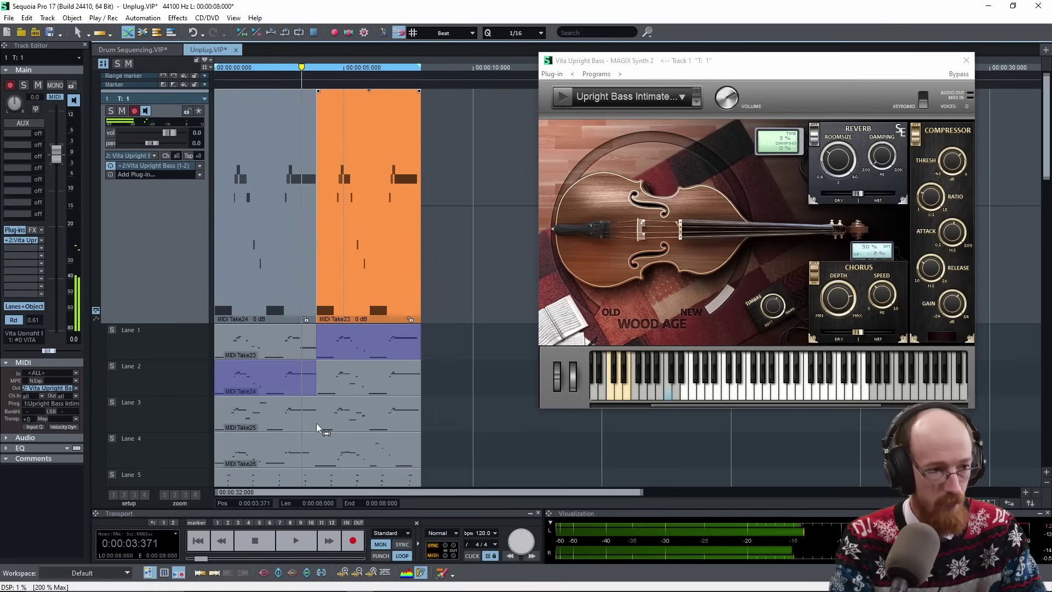
Comp the second half from Take25, starting slightly earlier, and play back from 3 s.
left_click_drag(316, 423, 416, 420)
left_click(320, 415)
left_click(293, 167)
key("space")
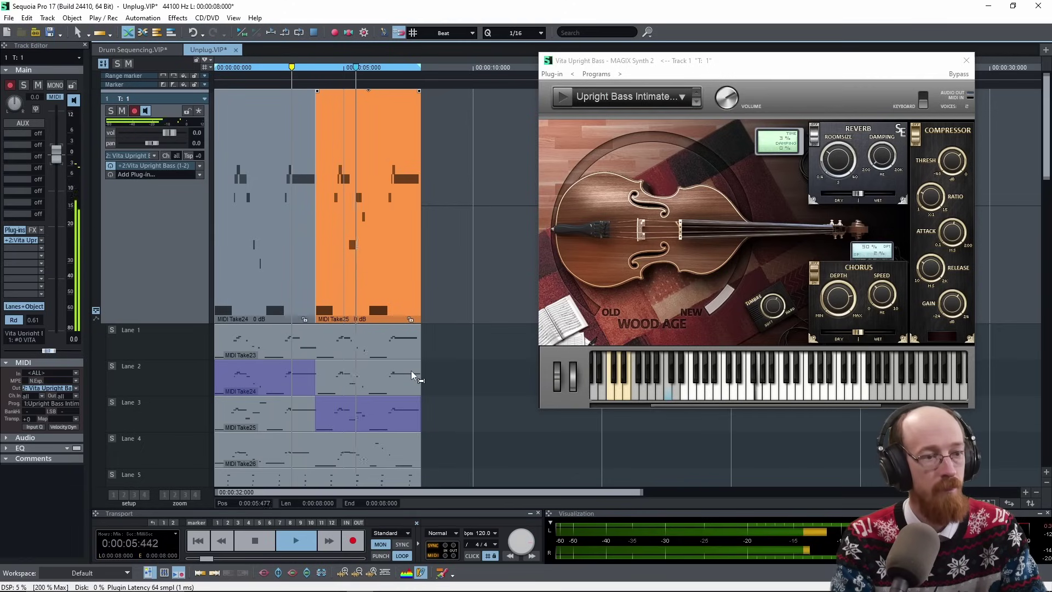
key("space")
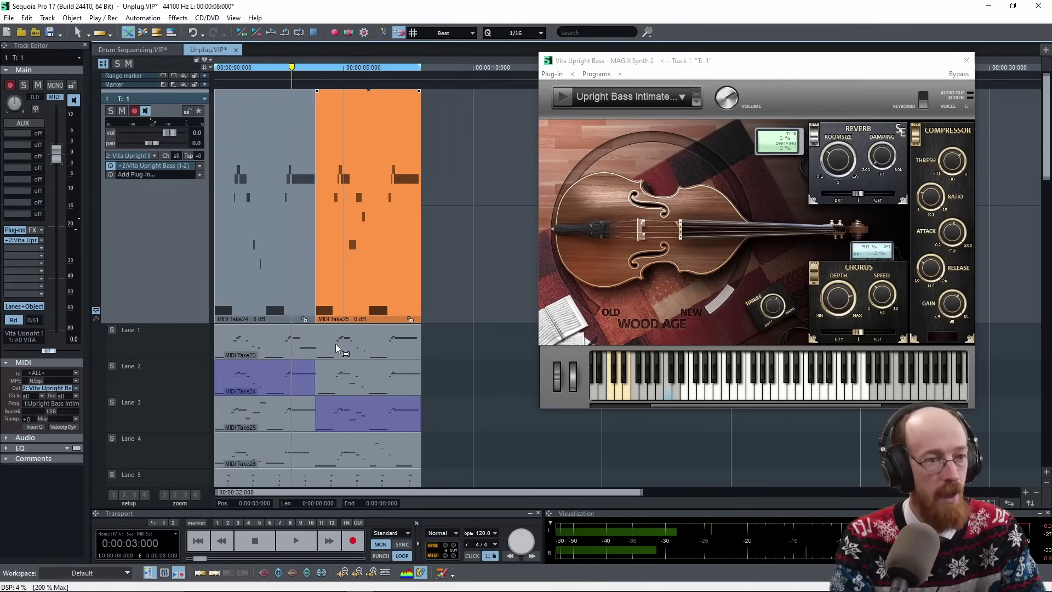
Comp a short middle passage from Take23 and audition it.
left_click_drag(335, 344, 367, 354)
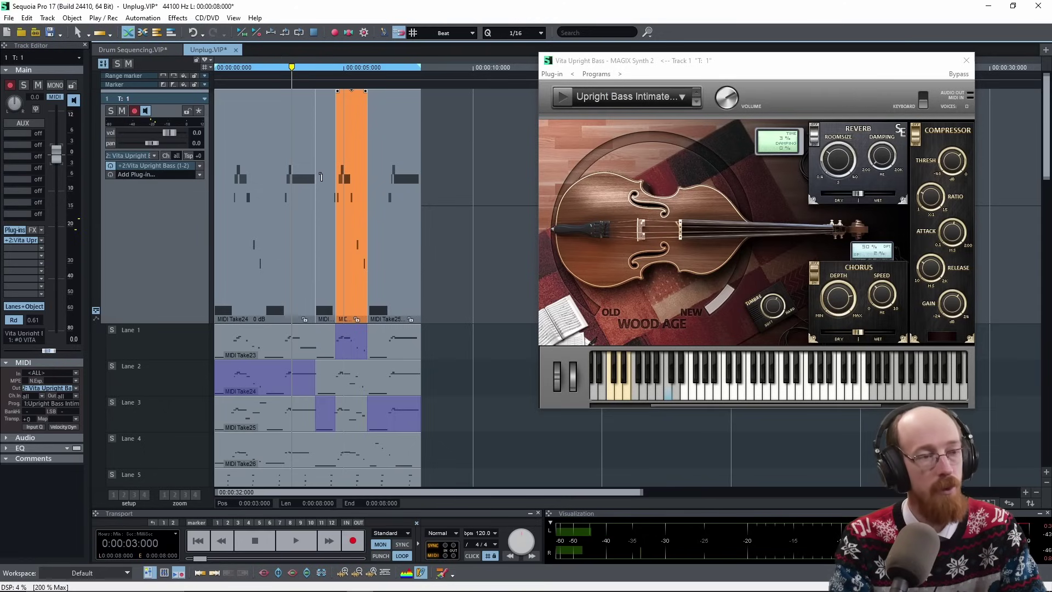
key("space")
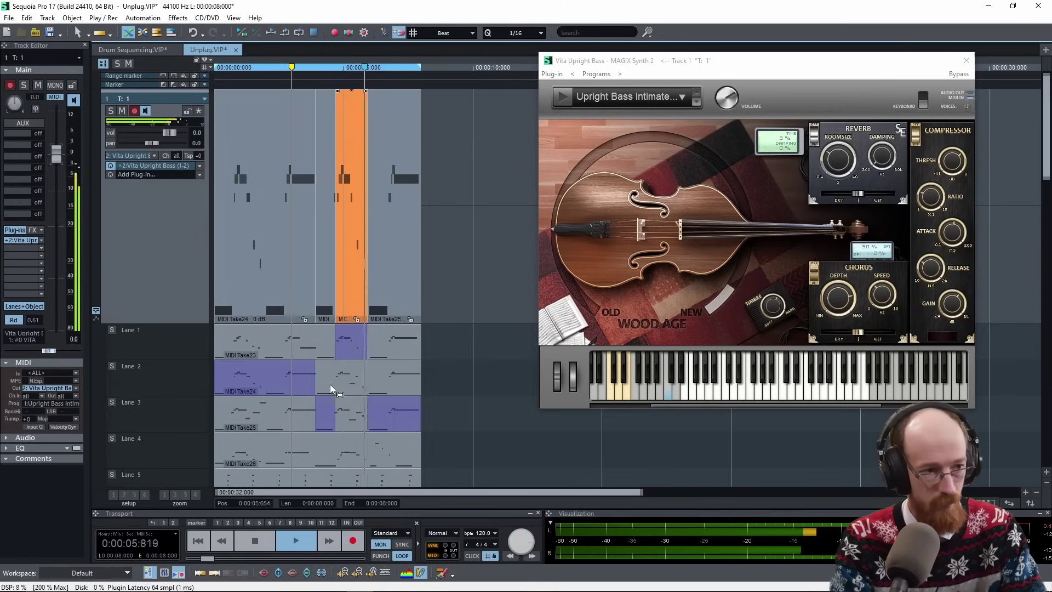
key("space")
Re-comp that middle passage from Take24 instead and play it back.
left_click_drag(331, 381, 365, 383)
key("space")
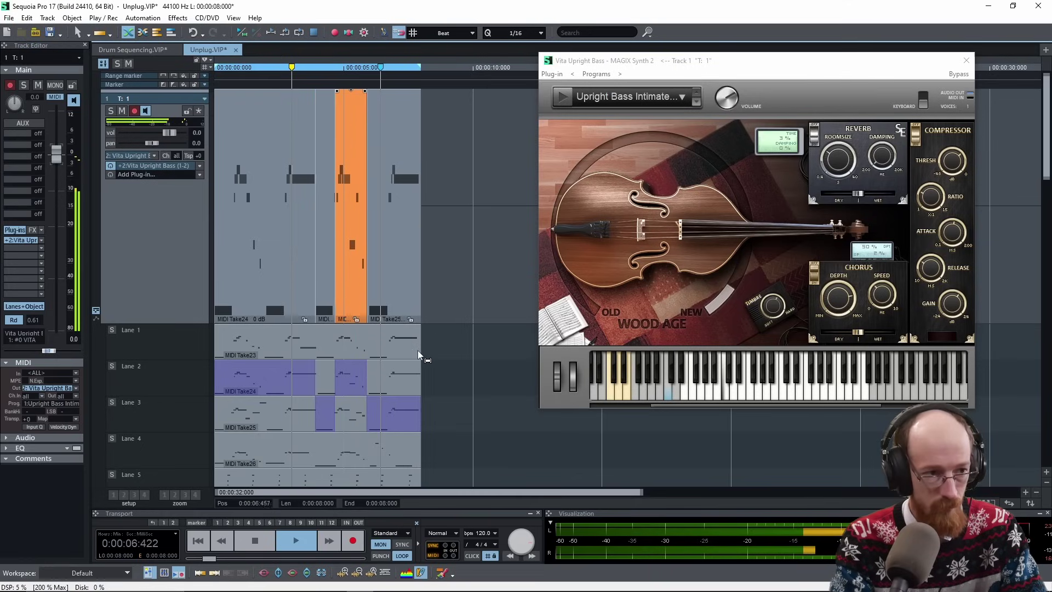
key("space")
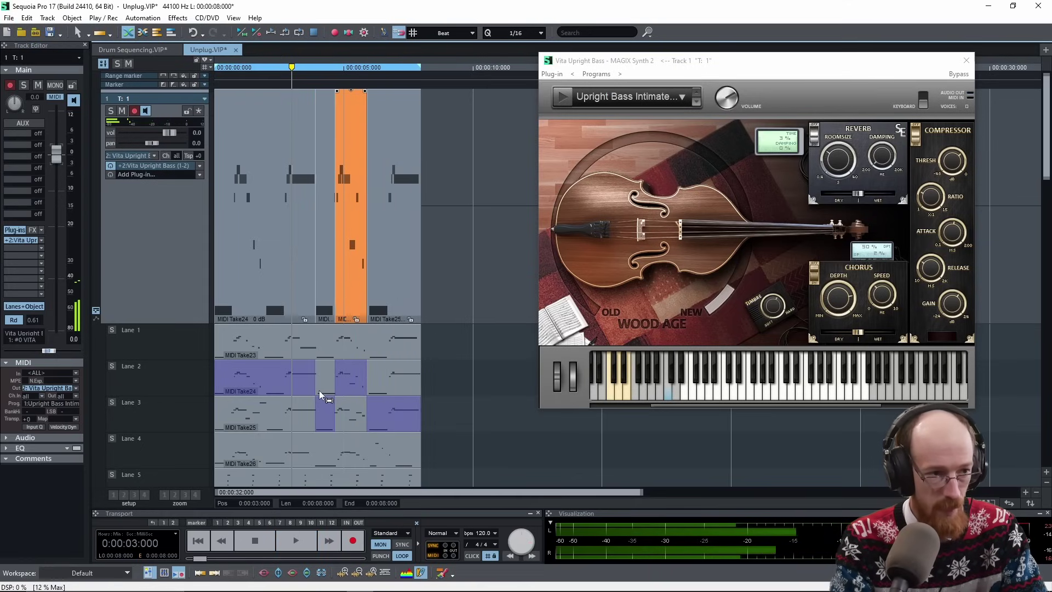
Extend the Take24 section over the short Take25 gap and audition the merged block.
left_click_drag(317, 383, 331, 388)
key("space")
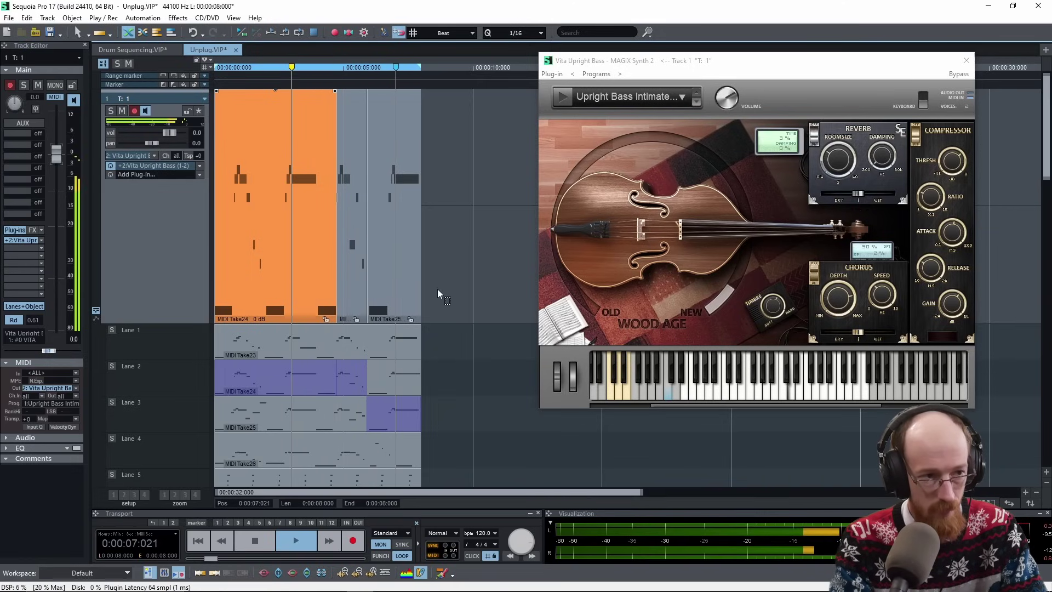
key("space")
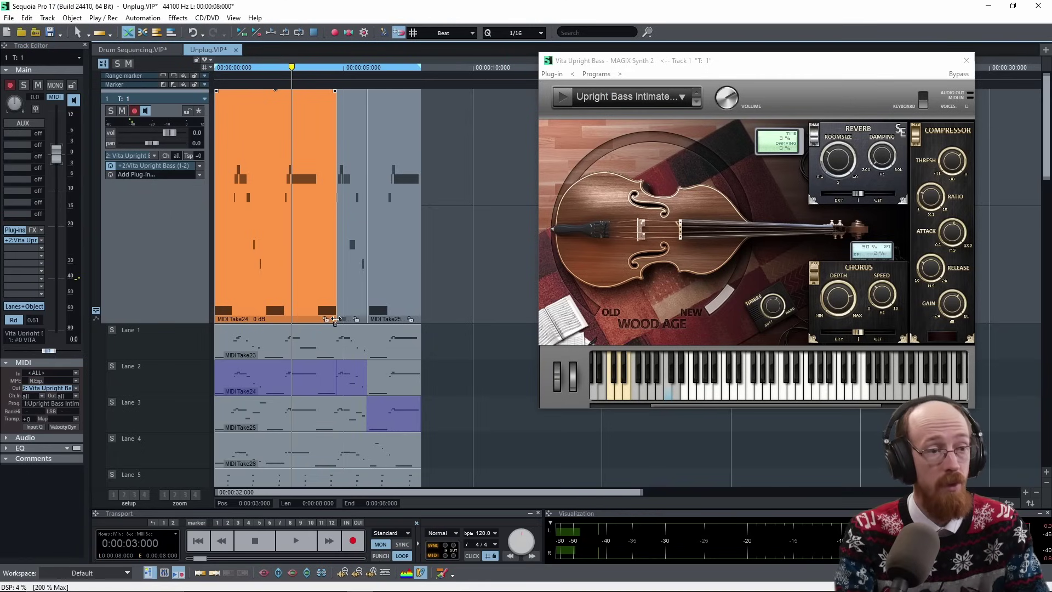
Hide Track 1's take lanes 1–6 so only the compiled bass take shows.
scroll(347, 376, "down", 3)
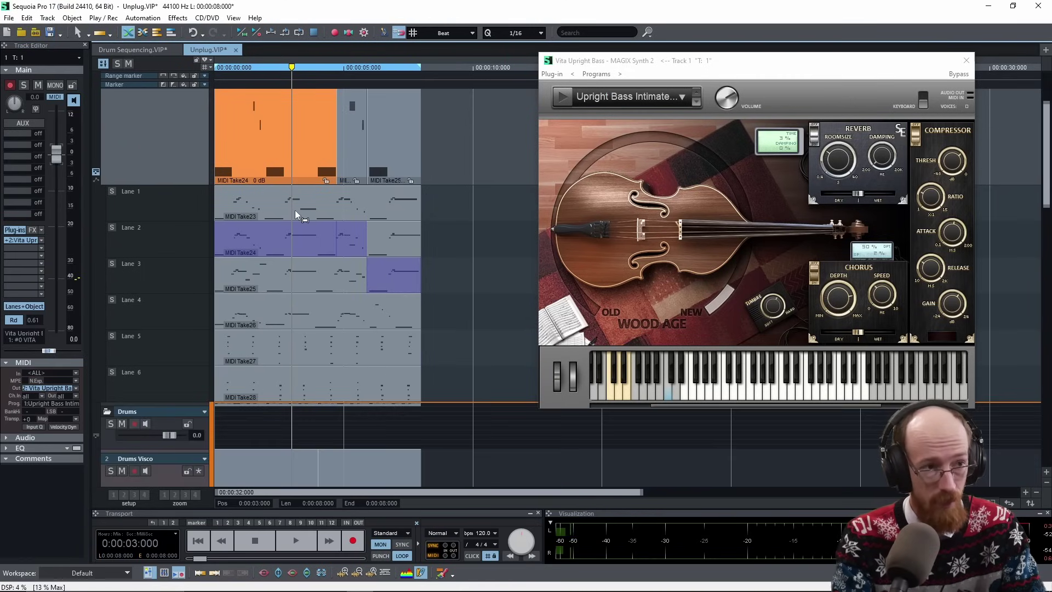
left_click(98, 173)
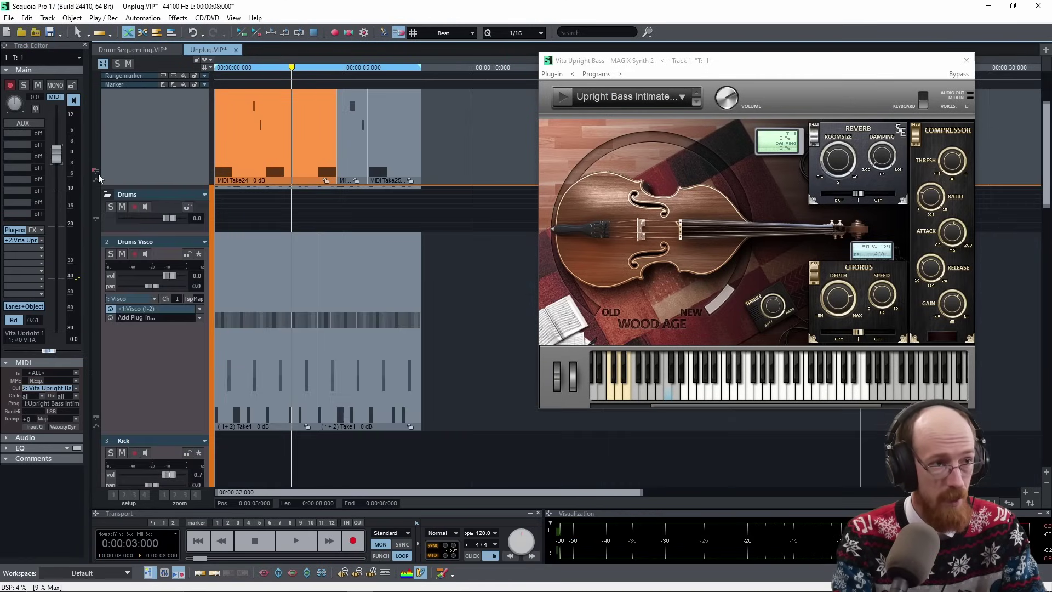